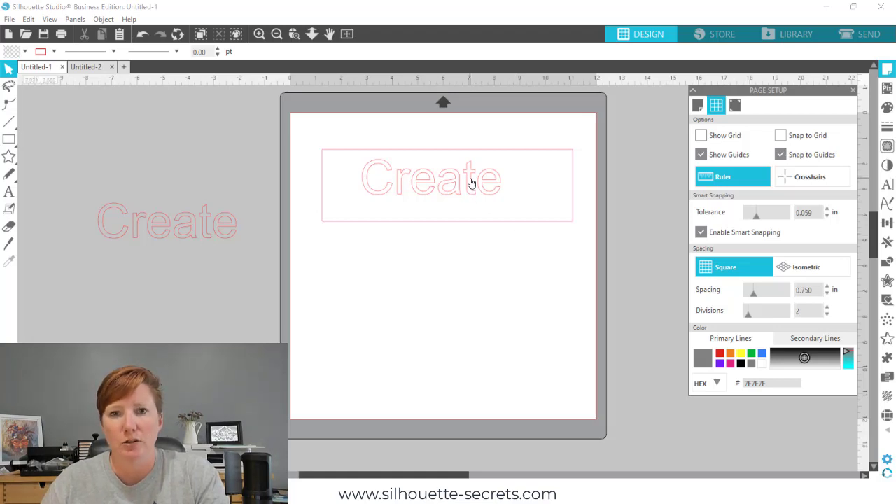
# Nudge the Create text slightly lower in its rectangle, then box-zoom in on it
pyautogui.moveTo(472, 183)
pyautogui.mouseDown()
pyautogui.moveTo(470, 206)
pyautogui.moveTo(470, 183)
pyautogui.moveTo(474, 198)
pyautogui.mouseUp()
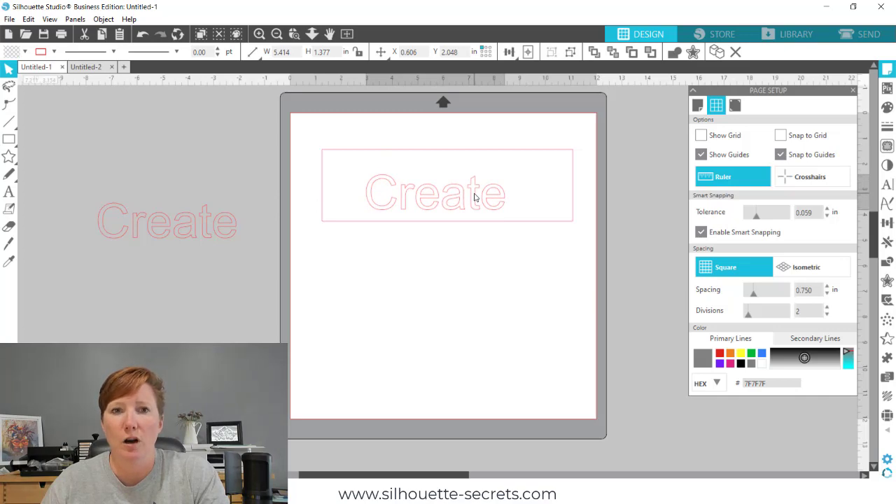
pyautogui.click(340, 114)
pyautogui.click(295, 35)
pyautogui.moveTo(276, 95); pyautogui.dragTo(624, 261)
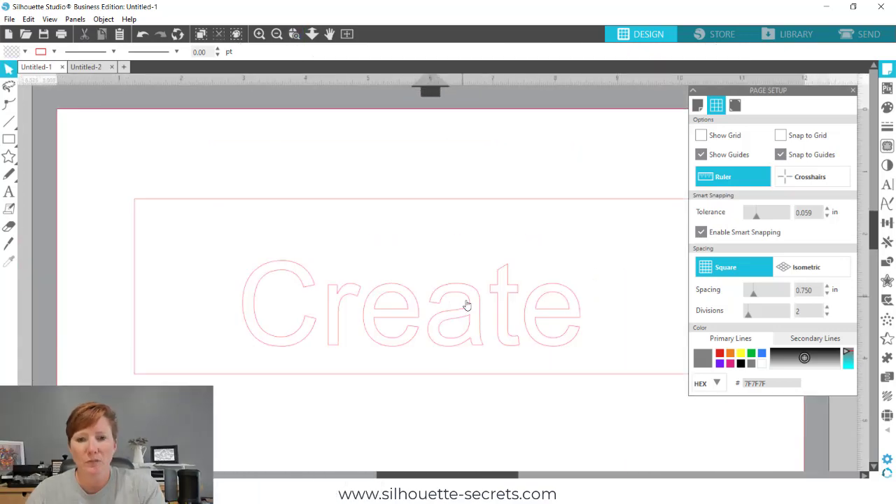
# Drag the Create text around until smart guides snap it against the rectangle's top edge
pyautogui.moveTo(480, 319); pyautogui.dragTo(490, 350)
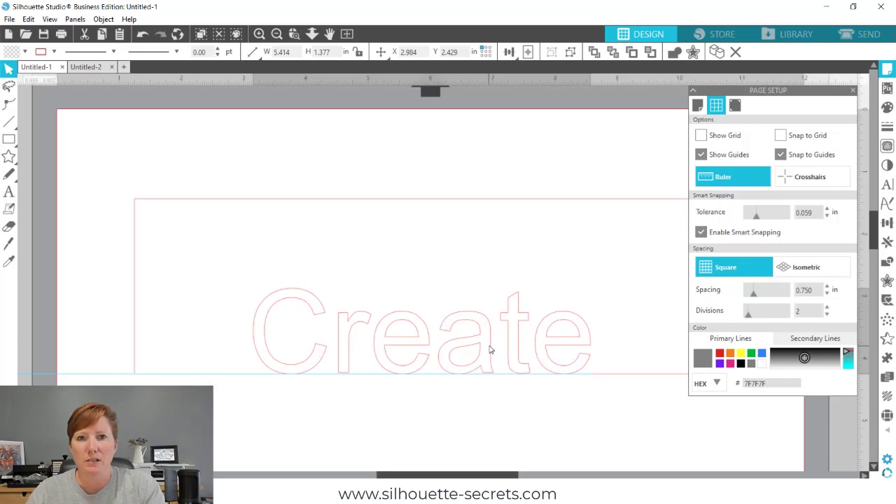
pyautogui.moveTo(491, 350); pyautogui.dragTo(374, 311)
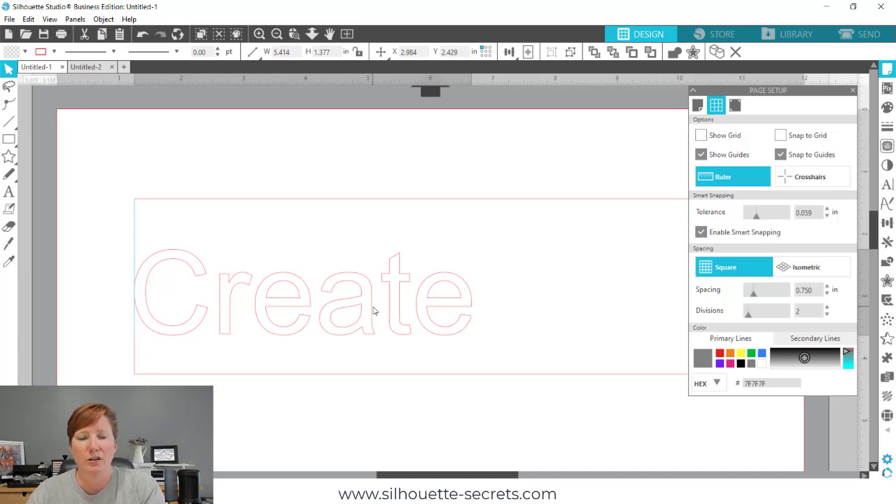
pyautogui.moveTo(374, 311); pyautogui.dragTo(401, 260)
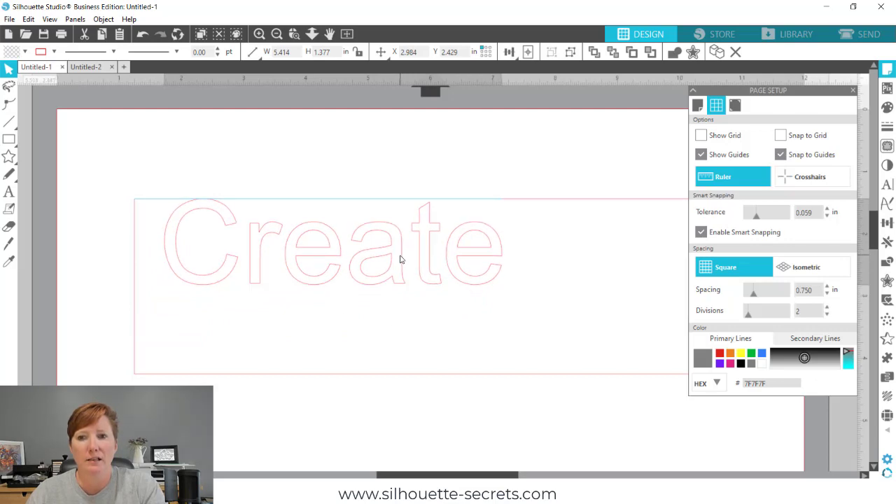
pyautogui.moveTo(401, 260); pyautogui.dragTo(401, 259)
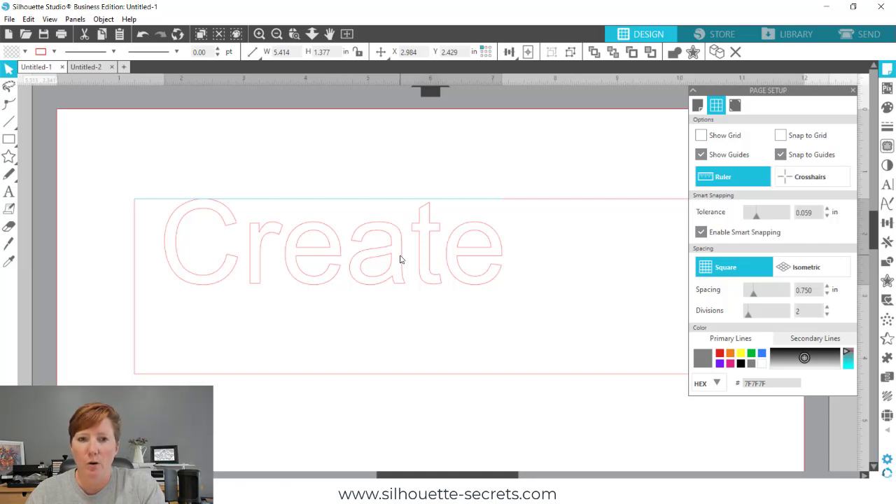
pyautogui.moveTo(401, 259); pyautogui.dragTo(403, 260)
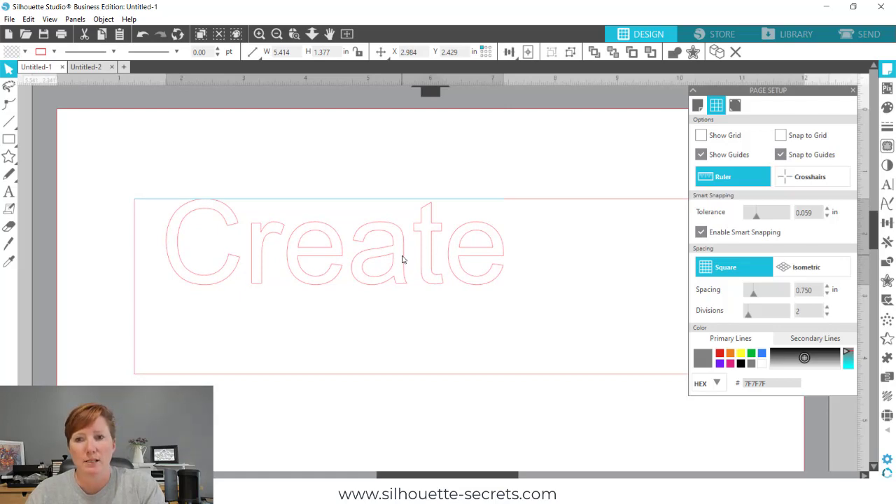
pyautogui.moveTo(403, 260); pyautogui.dragTo(402, 260)
pyautogui.click(402, 259)
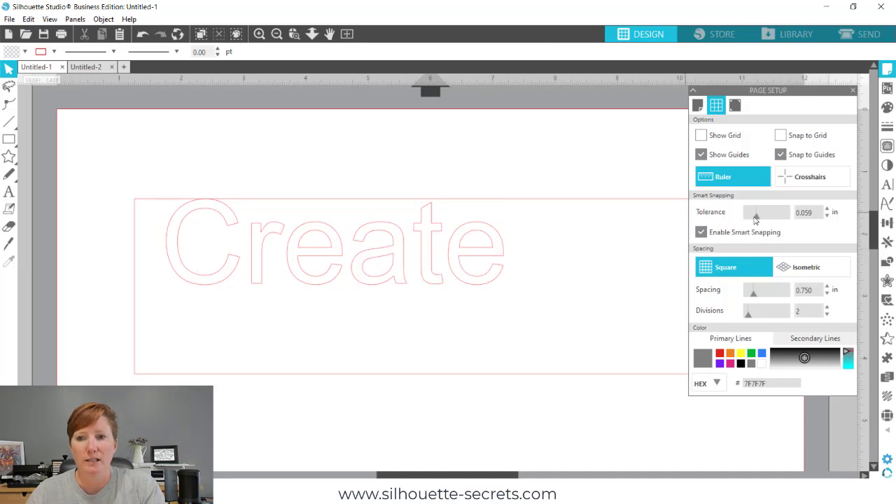
# Set the snapping tolerance to 0.000, test-move the Create text, and undo the move
pyautogui.moveTo(757, 220); pyautogui.dragTo(745, 221)
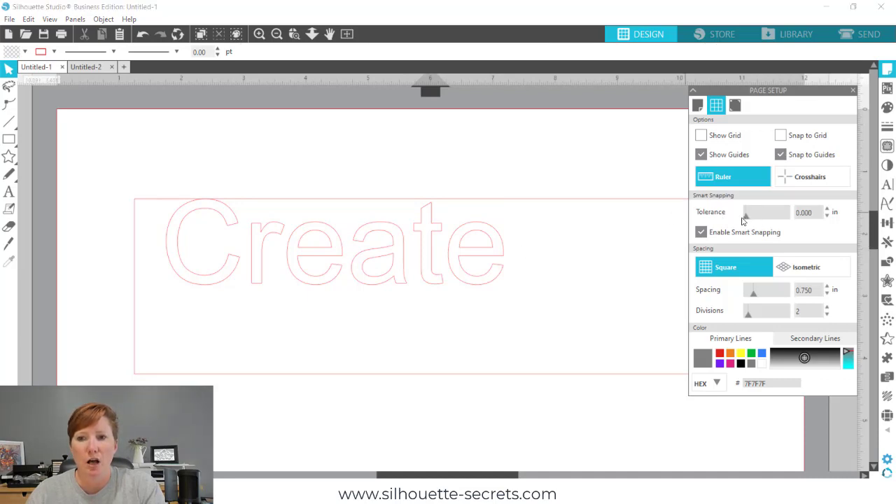
pyautogui.moveTo(495, 252)
pyautogui.mouseDown()
pyautogui.moveTo(540, 320)
pyautogui.moveTo(543, 344)
pyautogui.moveTo(544, 308)
pyautogui.moveTo(551, 342)
pyautogui.moveTo(548, 316)
pyautogui.moveTo(554, 326)
pyautogui.moveTo(496, 252)
pyautogui.mouseUp()
pyautogui.press('Escape')
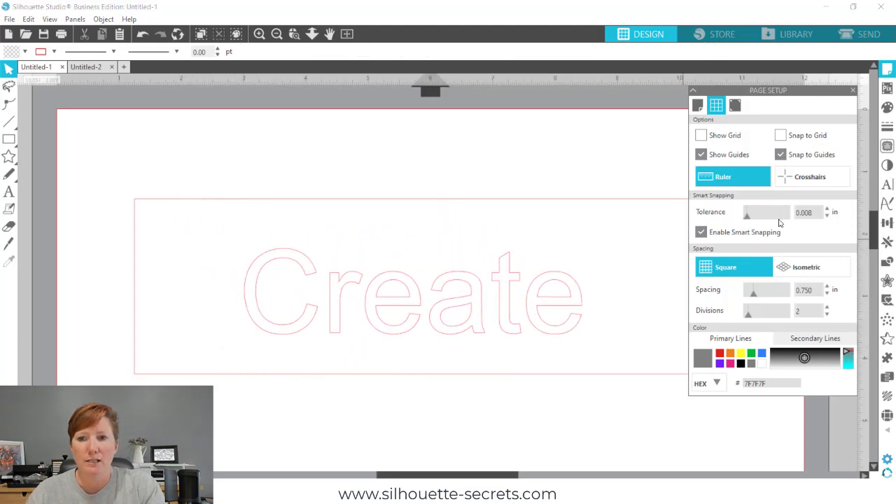
# Raise the tolerance to 0.236 and drag Create until it snaps nearer the rectangle's middle
pyautogui.moveTo(745, 219); pyautogui.dragTo(796, 226)
pyautogui.moveTo(511, 306); pyautogui.dragTo(440, 339)
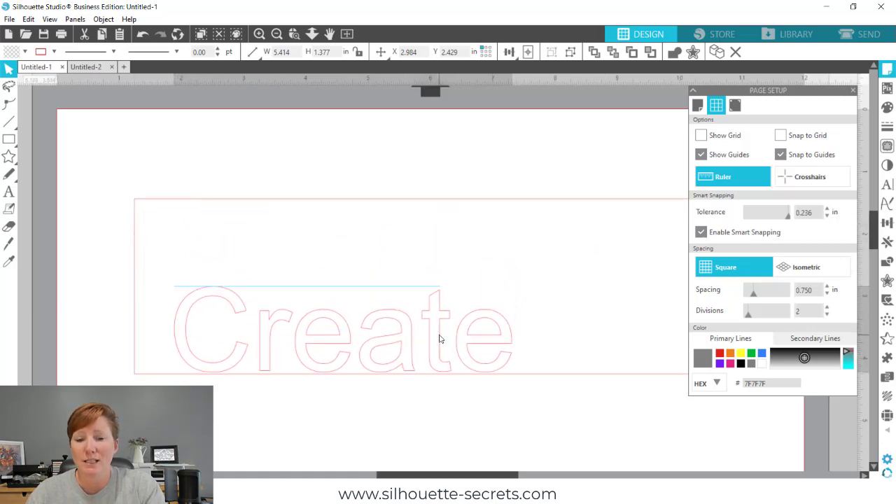
pyautogui.moveTo(440, 339); pyautogui.dragTo(498, 282)
pyautogui.click(602, 266)
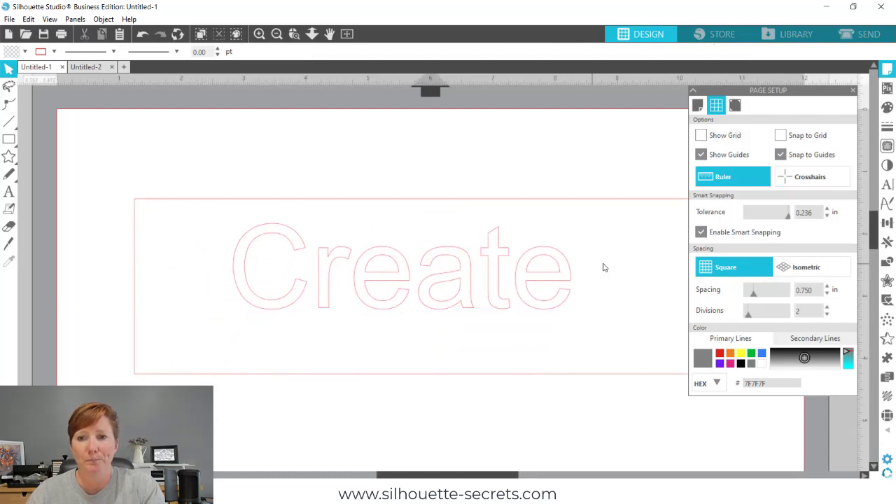
# Return the tolerance to 0.059, zoom to the page, and move Create near the box top
pyautogui.moveTo(788, 222); pyautogui.dragTo(760, 224)
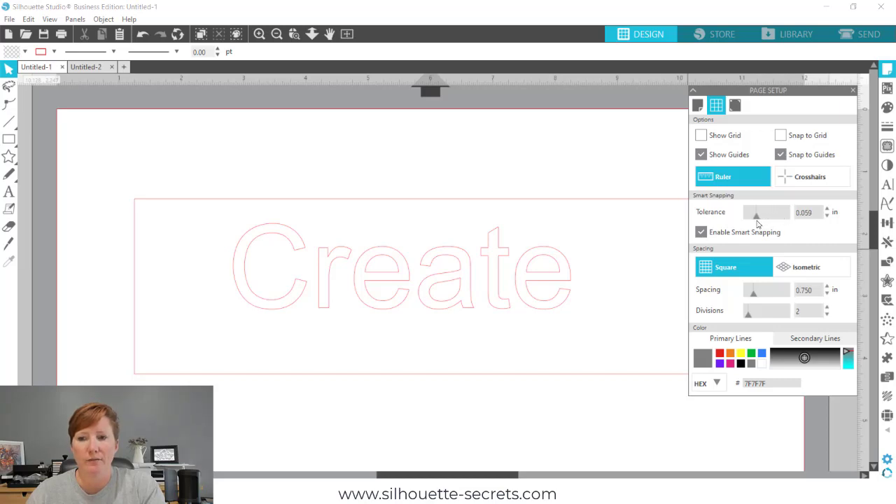
pyautogui.moveTo(486, 285); pyautogui.dragTo(523, 344)
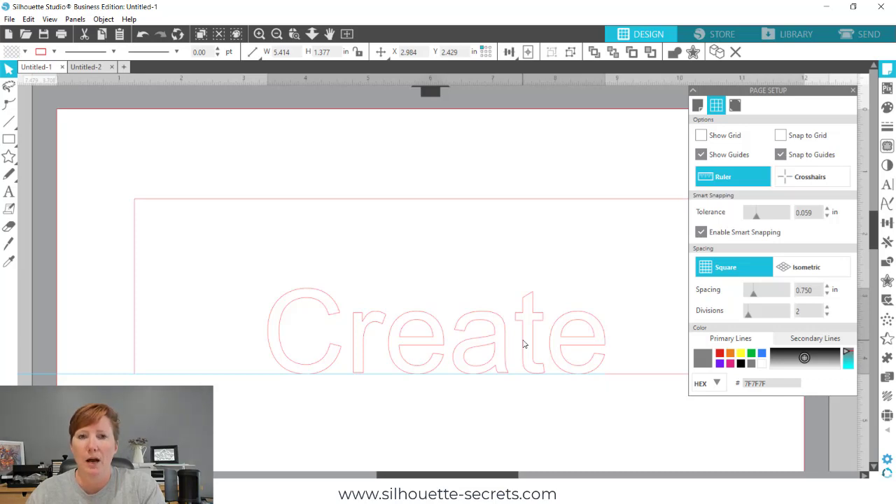
pyautogui.moveTo(523, 344); pyautogui.dragTo(524, 344)
pyautogui.click(524, 344)
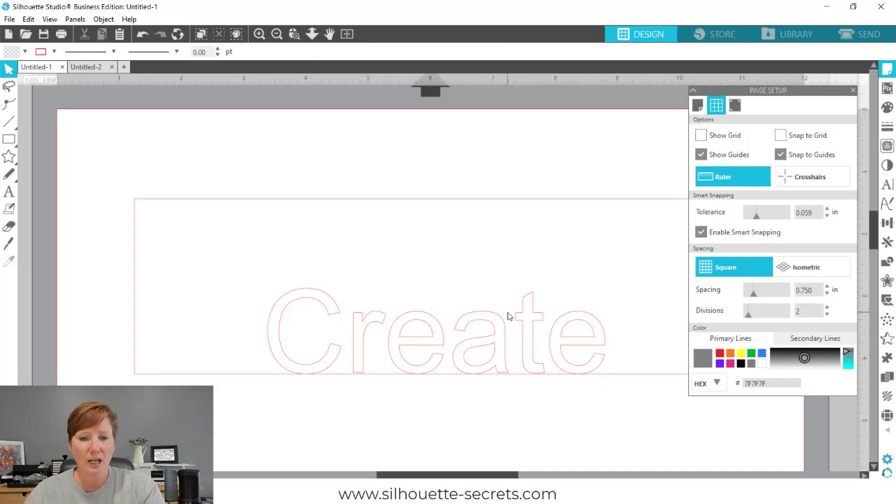
pyautogui.click(346, 34)
pyautogui.moveTo(448, 206); pyautogui.dragTo(456, 181)
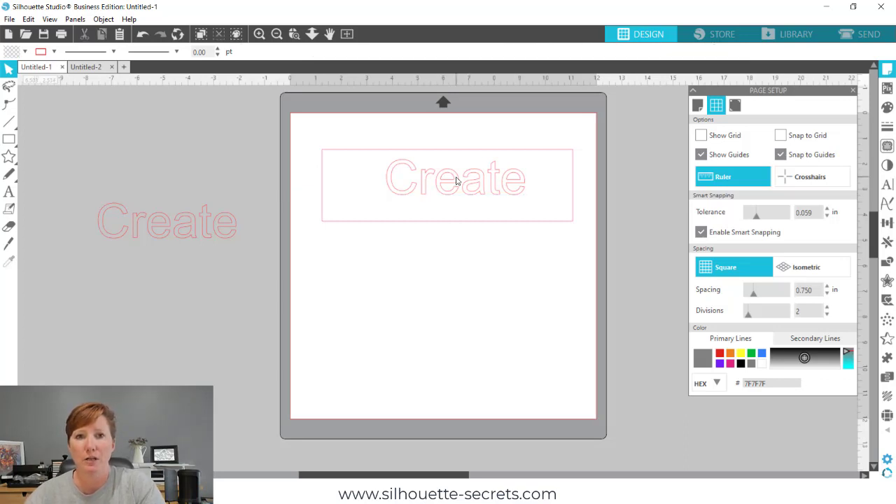
# In the Untitled-2 document, zoom in to fill the view with the mandala heart design
pyautogui.click(91, 67)
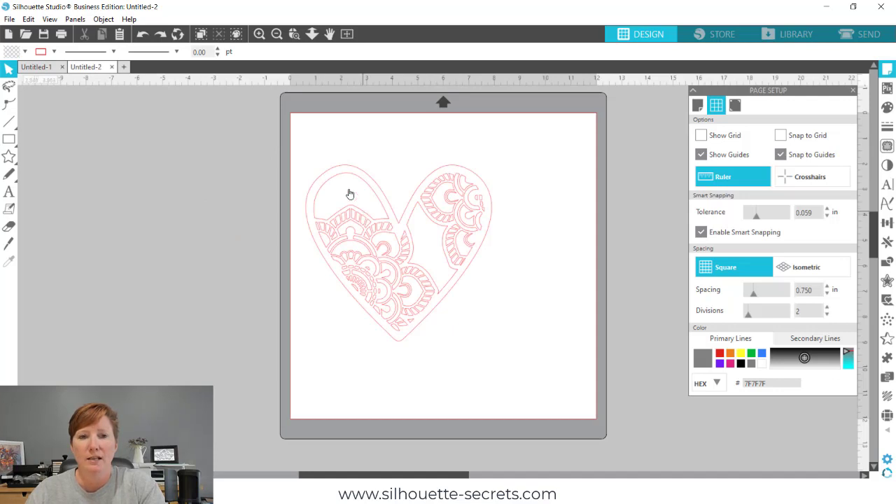
pyautogui.moveTo(292, 138); pyautogui.dragTo(463, 338)
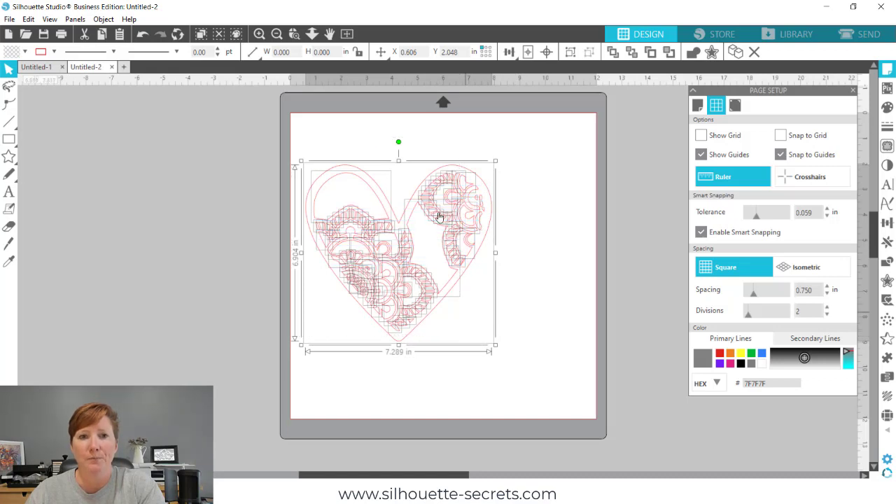
pyautogui.click(295, 34)
pyautogui.moveTo(297, 146); pyautogui.dragTo(523, 353)
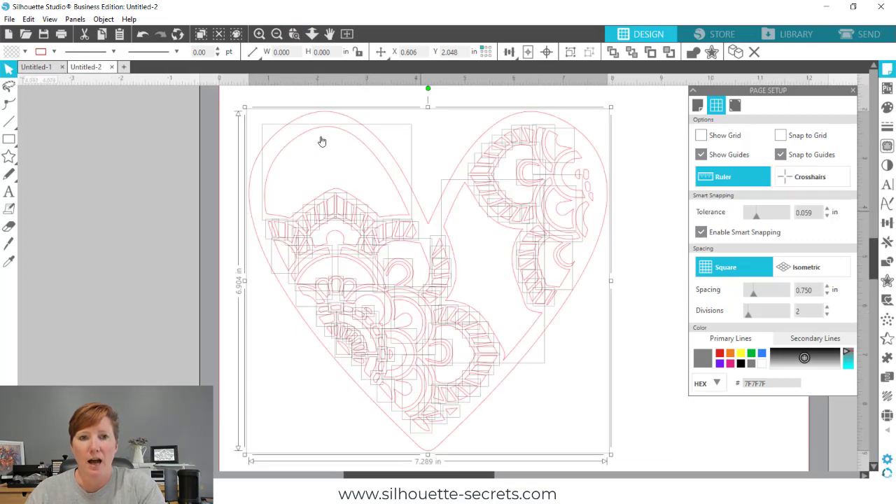
pyautogui.click(226, 100)
pyautogui.moveTo(234, 100); pyautogui.dragTo(552, 370)
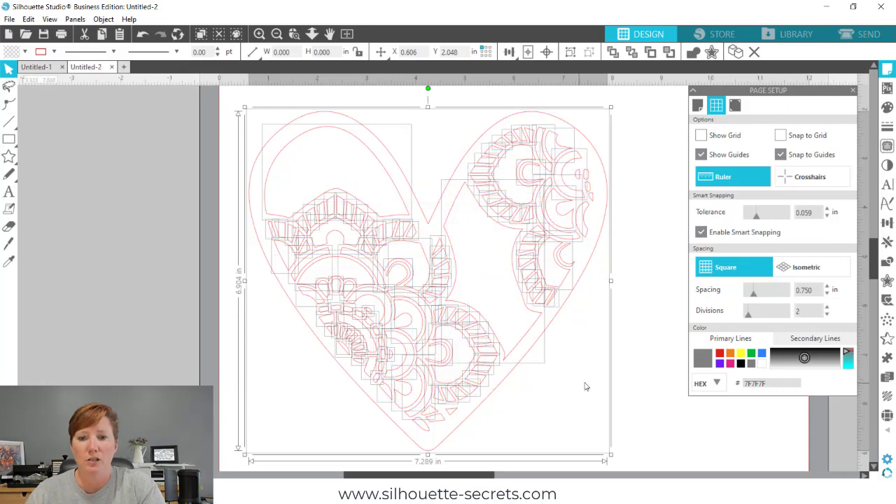
pyautogui.click(645, 366)
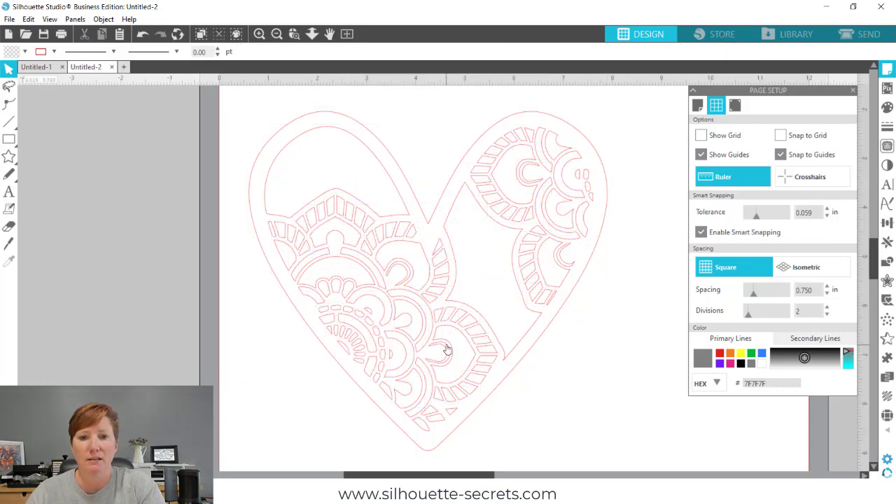
pyautogui.moveTo(425, 258)
pyautogui.mouseDown()
pyautogui.moveTo(442, 242)
pyautogui.moveTo(452, 252)
pyautogui.moveTo(418, 266)
pyautogui.moveTo(425, 259)
pyautogui.moveTo(389, 259)
pyautogui.moveTo(424, 259)
pyautogui.mouseUp()
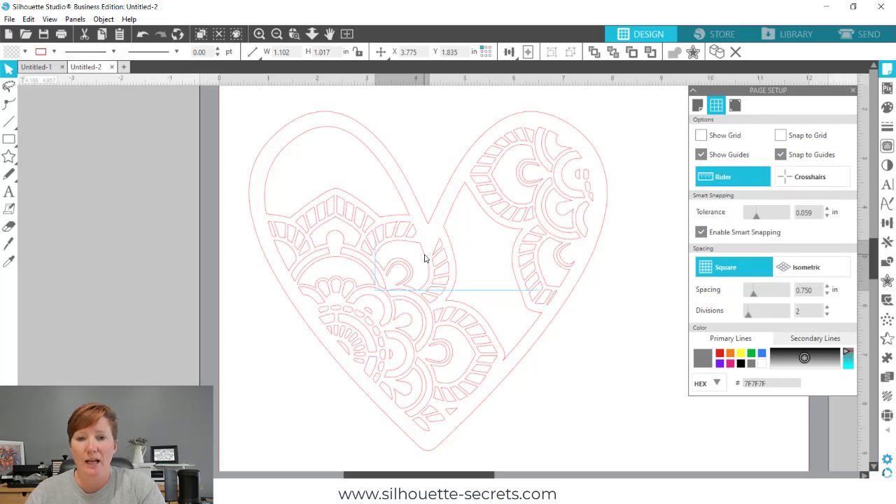
pyautogui.click(425, 259)
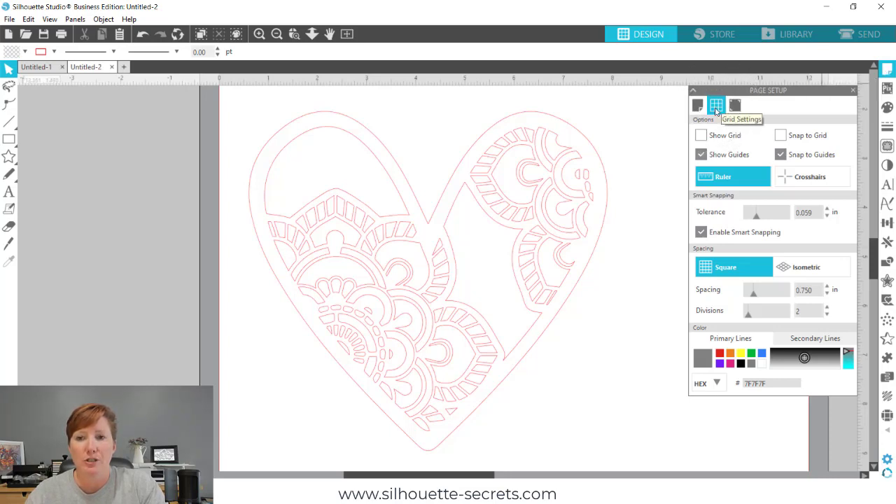
# Toggle Enable Smart Snapping in Page Setup off, on, and finally off
pyautogui.click(701, 233)
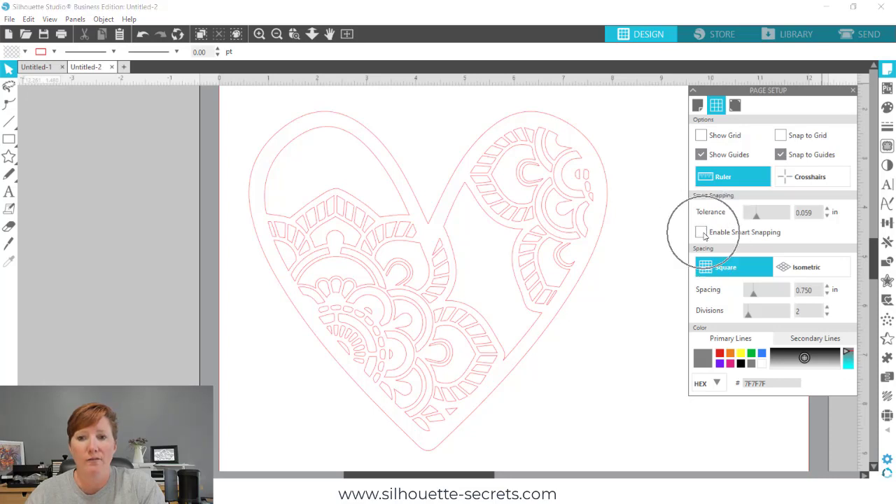
pyautogui.click(702, 234)
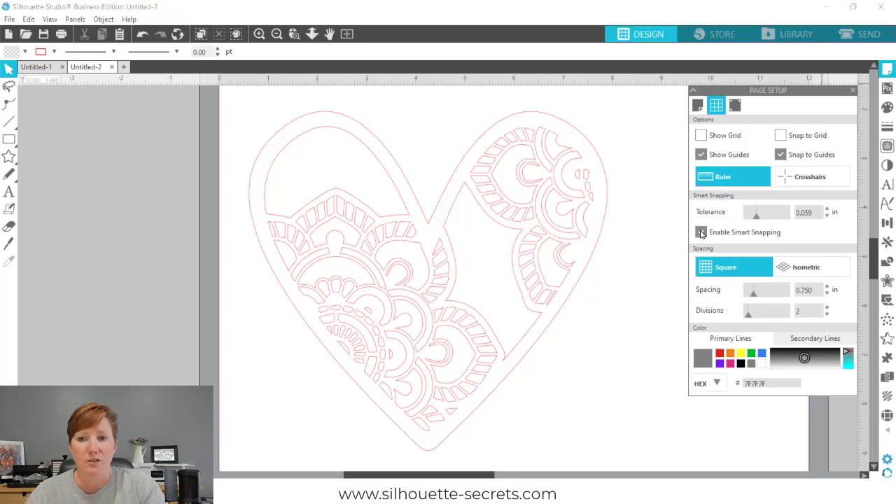
pyautogui.click(702, 233)
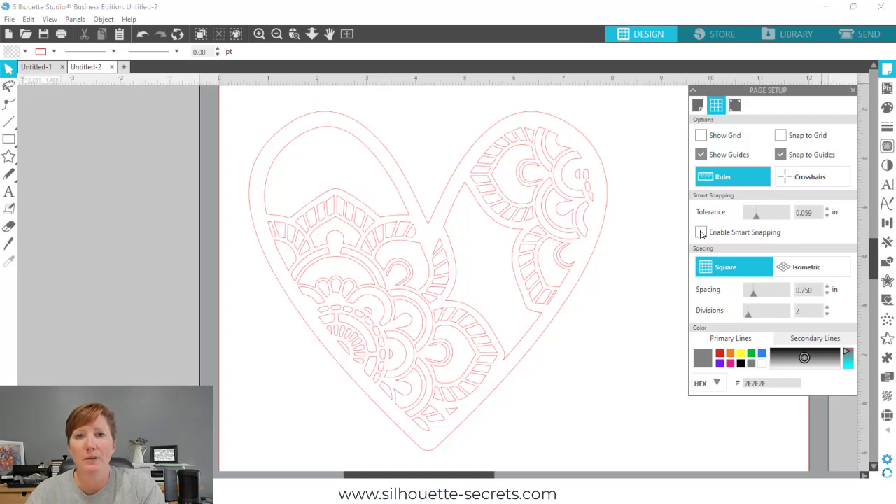